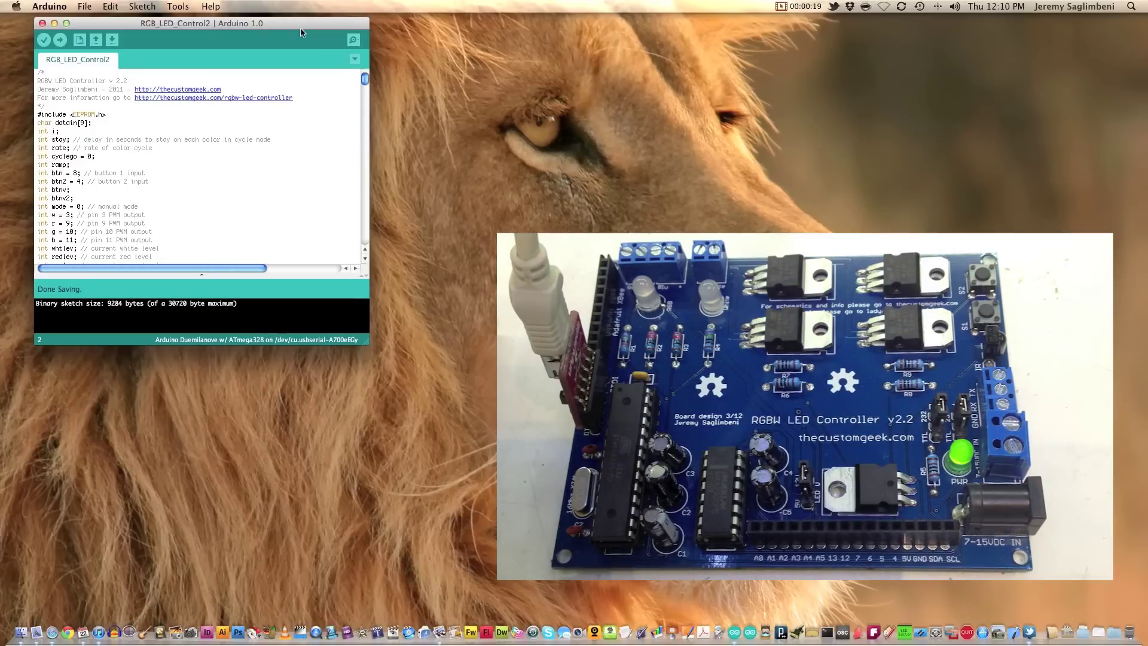
Open the serial monitor and test the red channel by sending red 100 and red 0.
left_click(354, 42)
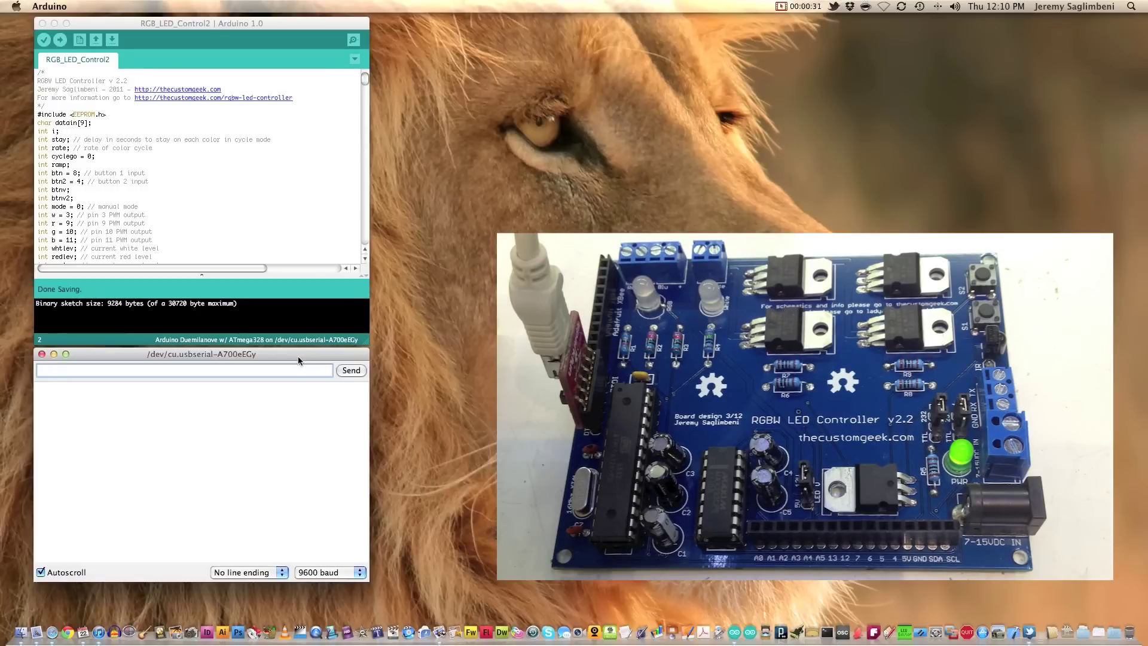
type("red")
type("100")
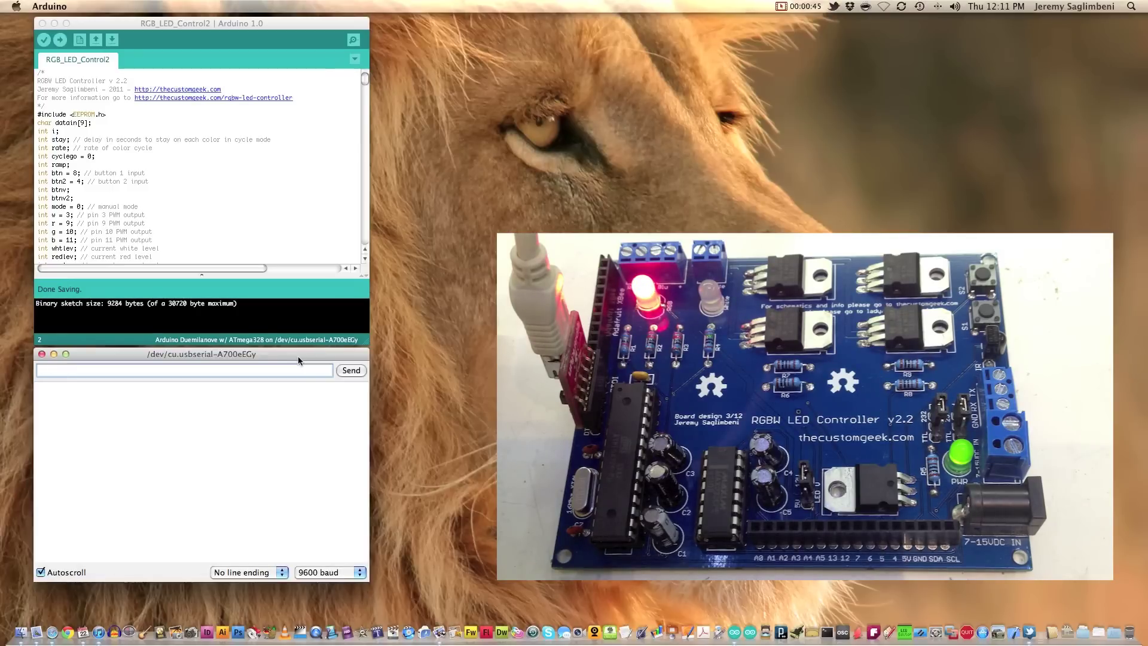
type("red 0")
key("Return")
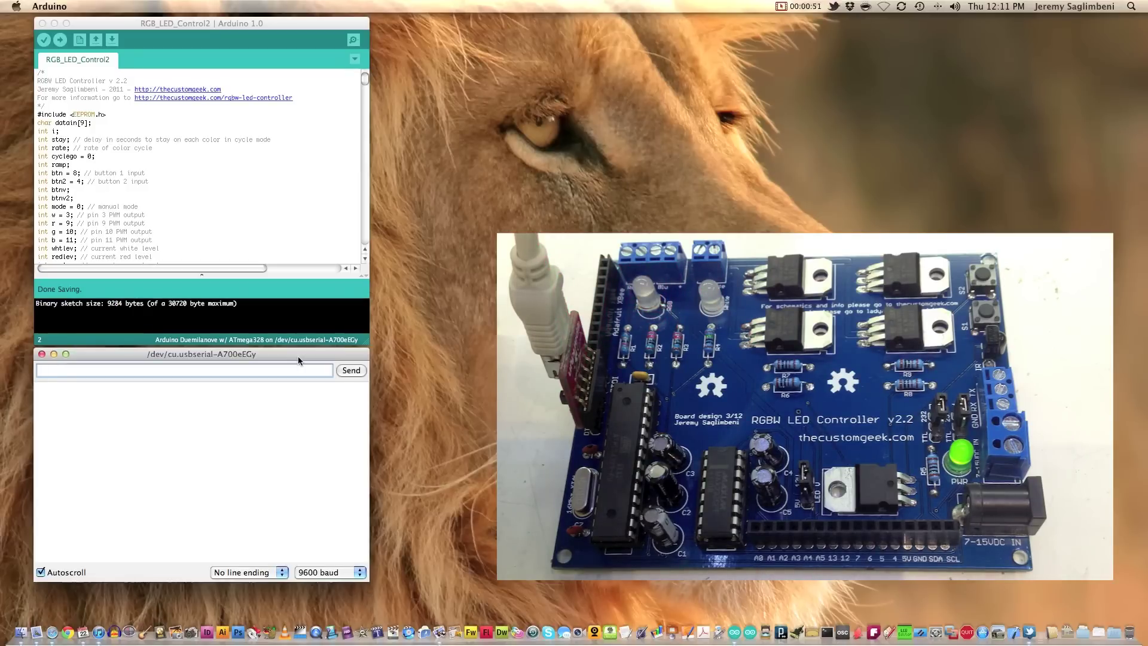
Light the white LED with the white command and mix the RGB color by sending blue 17 and green 78.
type("white")
key("Return")
type("blu")
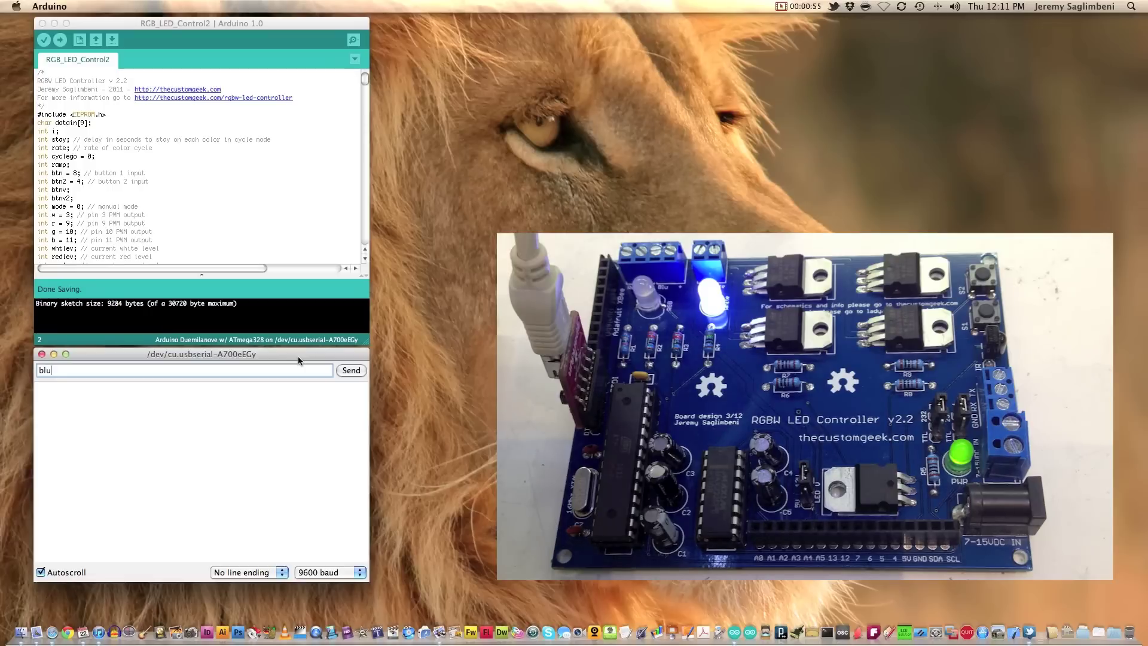
type("e 17")
key("Return")
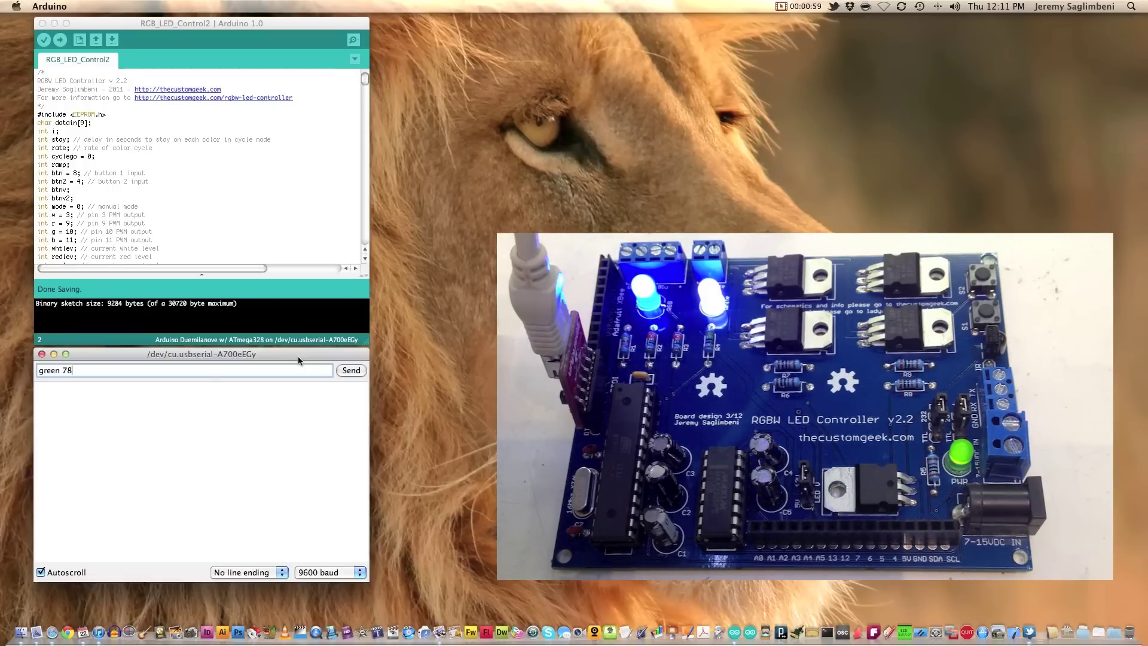
type("green 78")
key("Return")
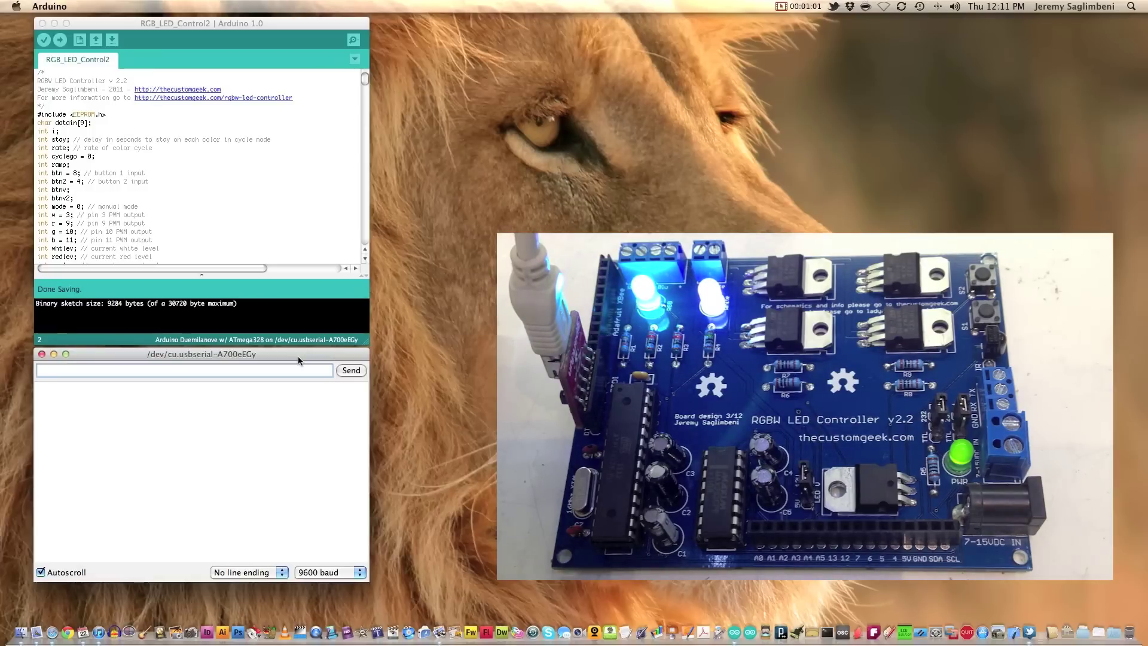
Send a red level command to the controller and switch off every channel with alloff.
type("red ")
type("0")
key("Return")
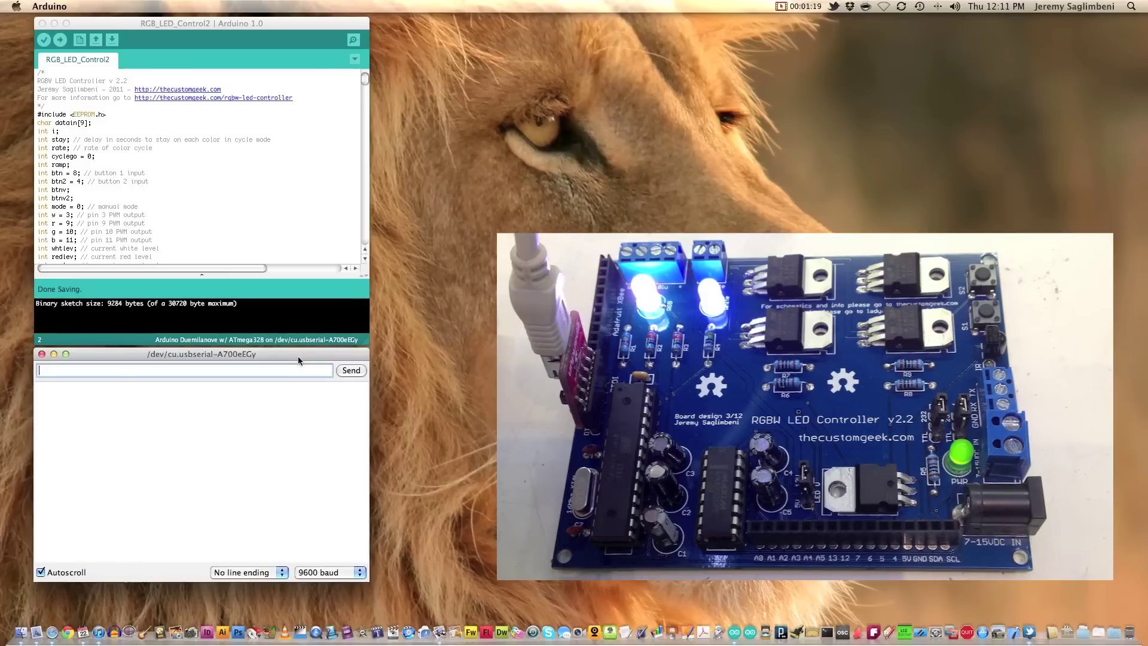
type("alloff")
key("Return")
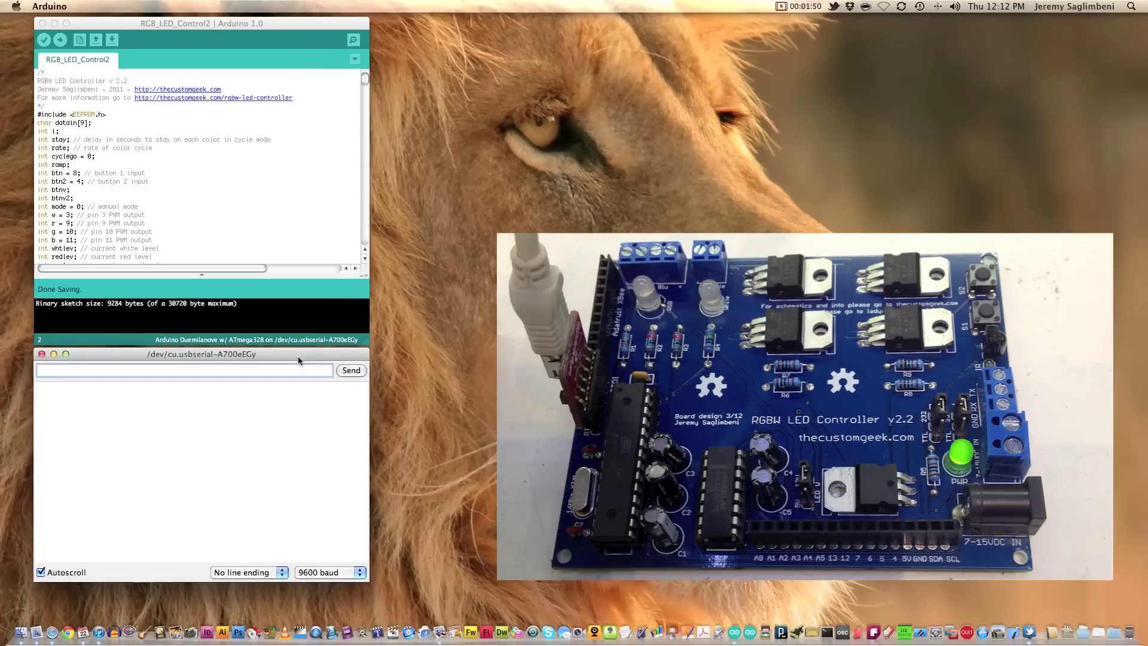
Test red brightness by sending red 100, switching the channel off and sending red 255.
type("red 100")
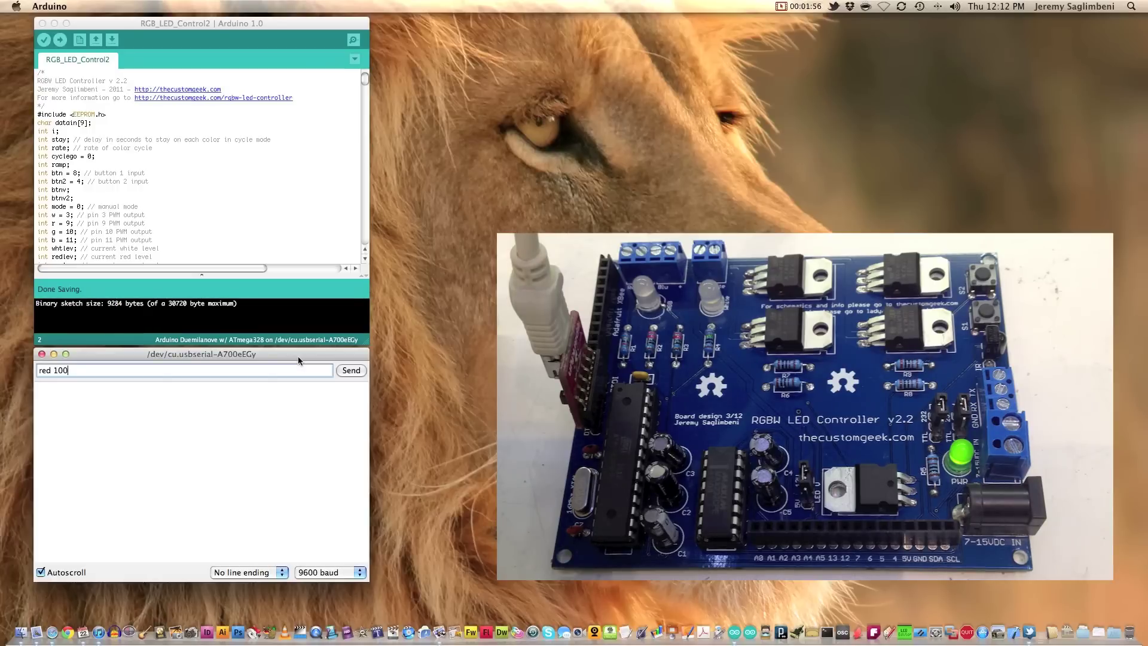
key("Return")
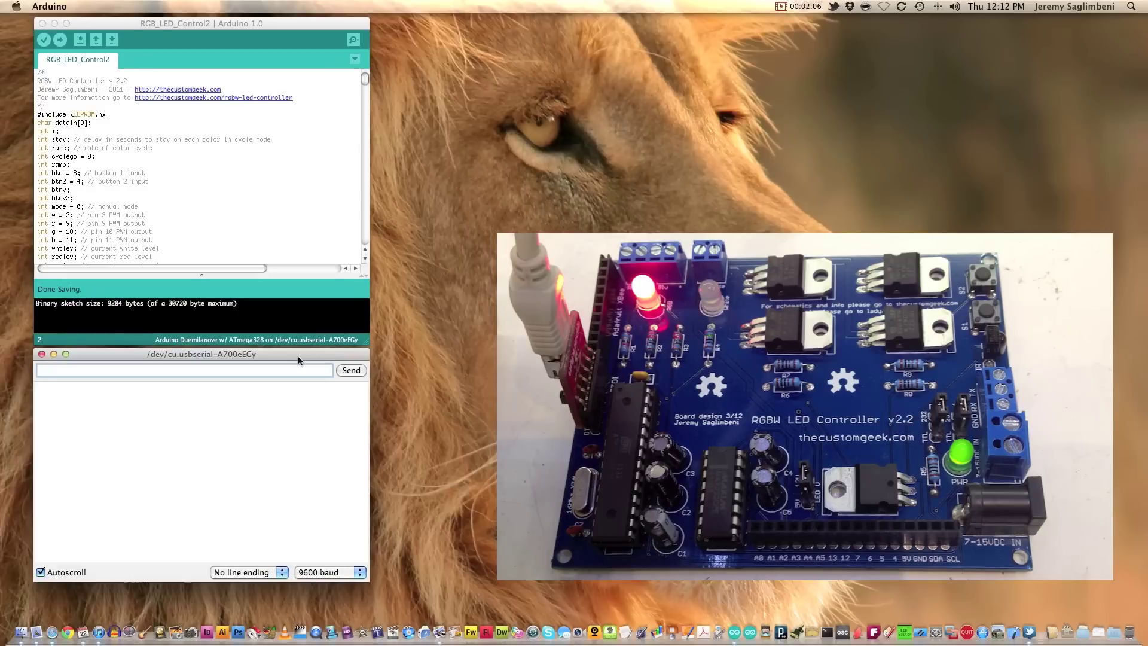
type("255")
key("Return")
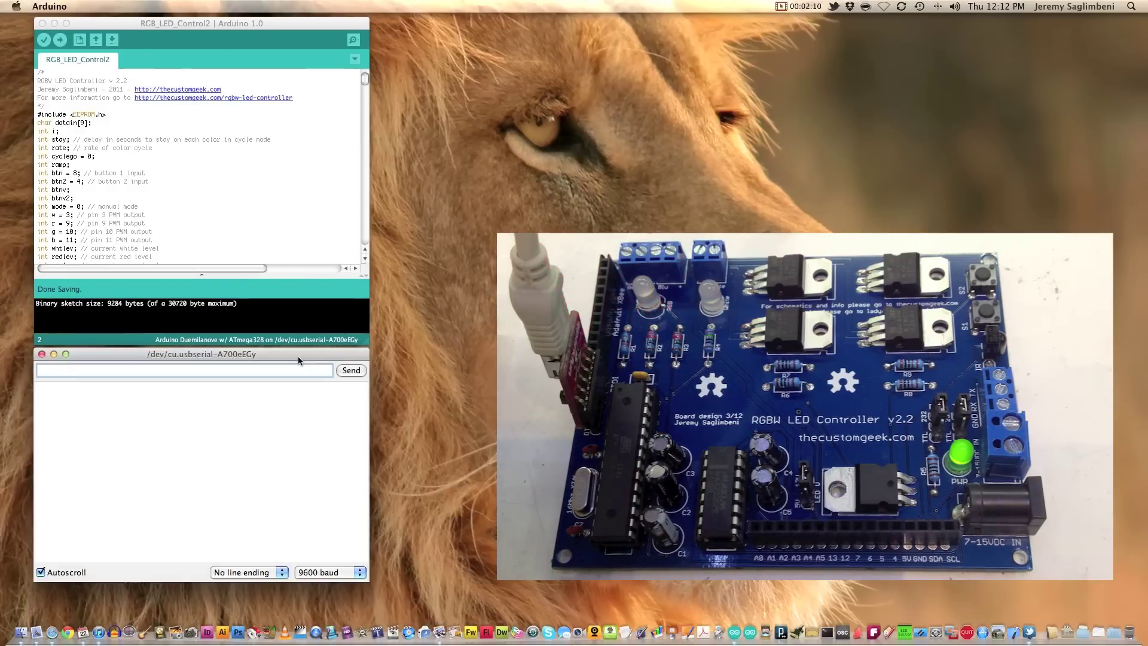
type("red ")
type("255")
key("Return")
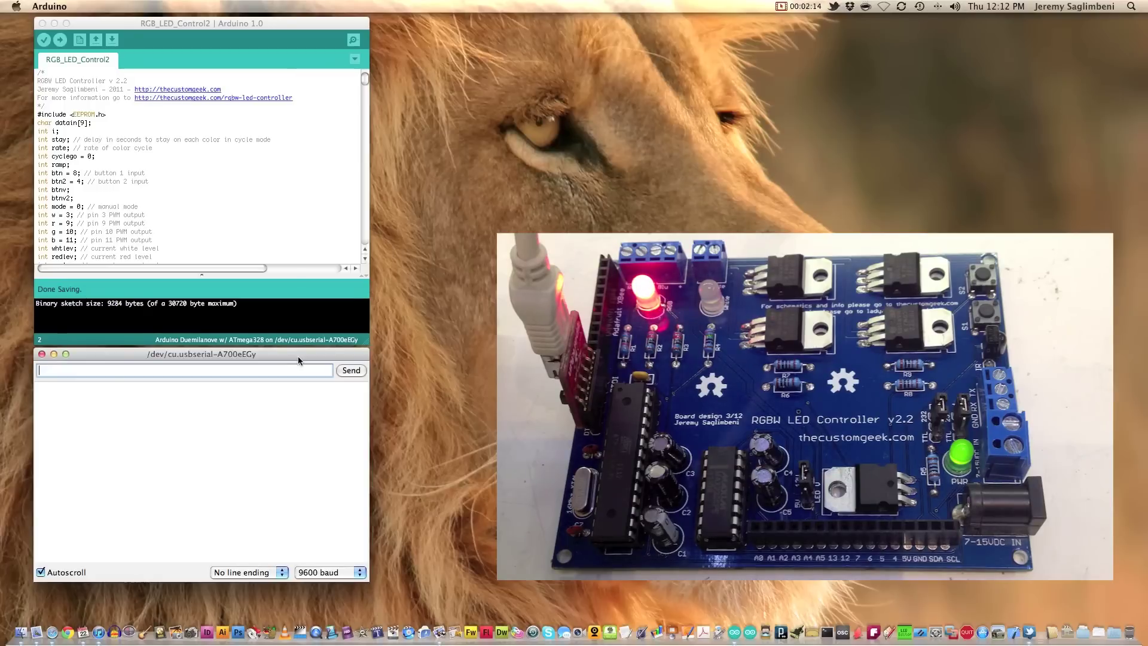
Set the fade speed with ramp 30 and fade the red channel to 0.
type("ramp 30")
key("Return")
type("red 0")
key("Return")
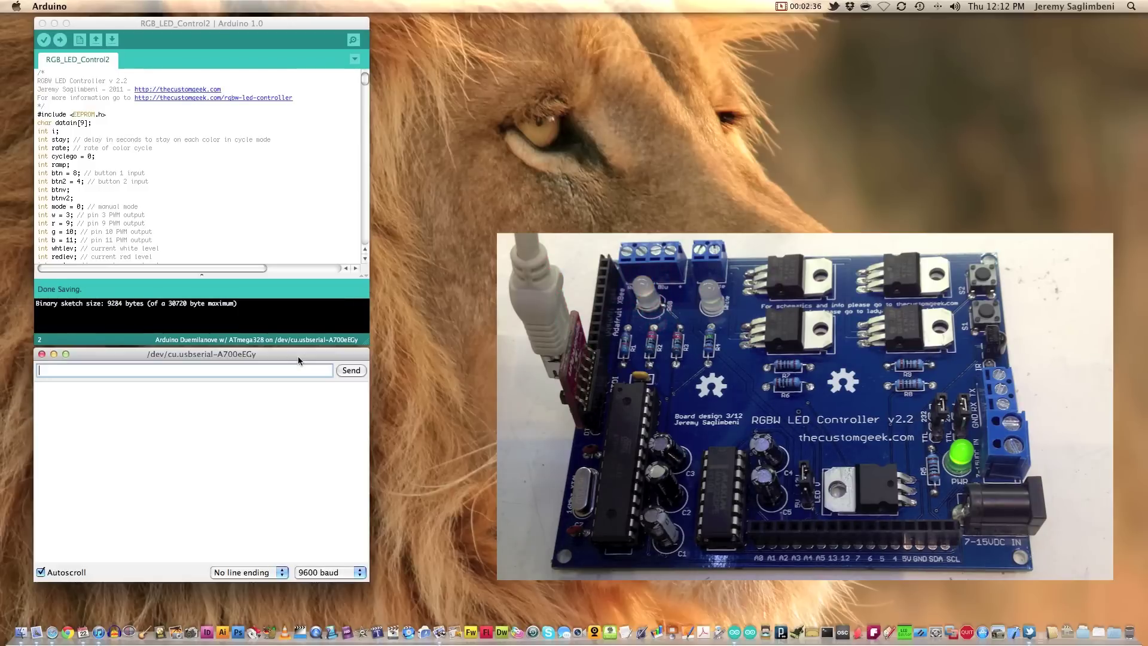
Send another ramp command to change the fade speed and raise the red channel to 100.
type("red")
key("Return")
type("ramp")
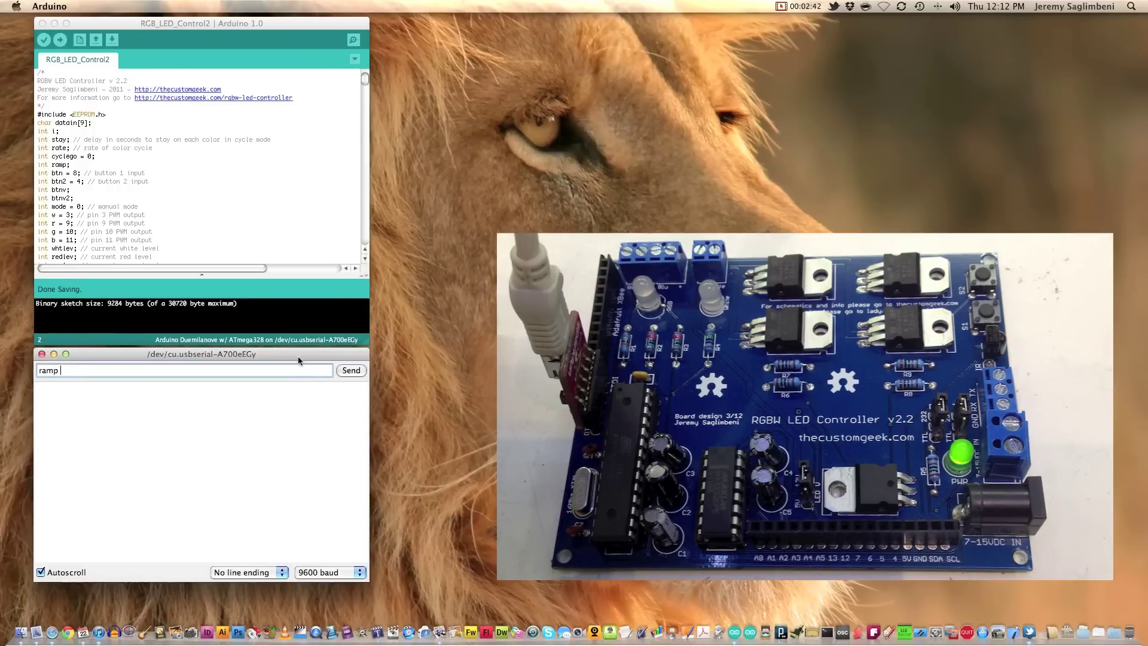
key("Return")
type("red 100")
key("Return")
Fade the red channel back down by sending red 0.
type("r")
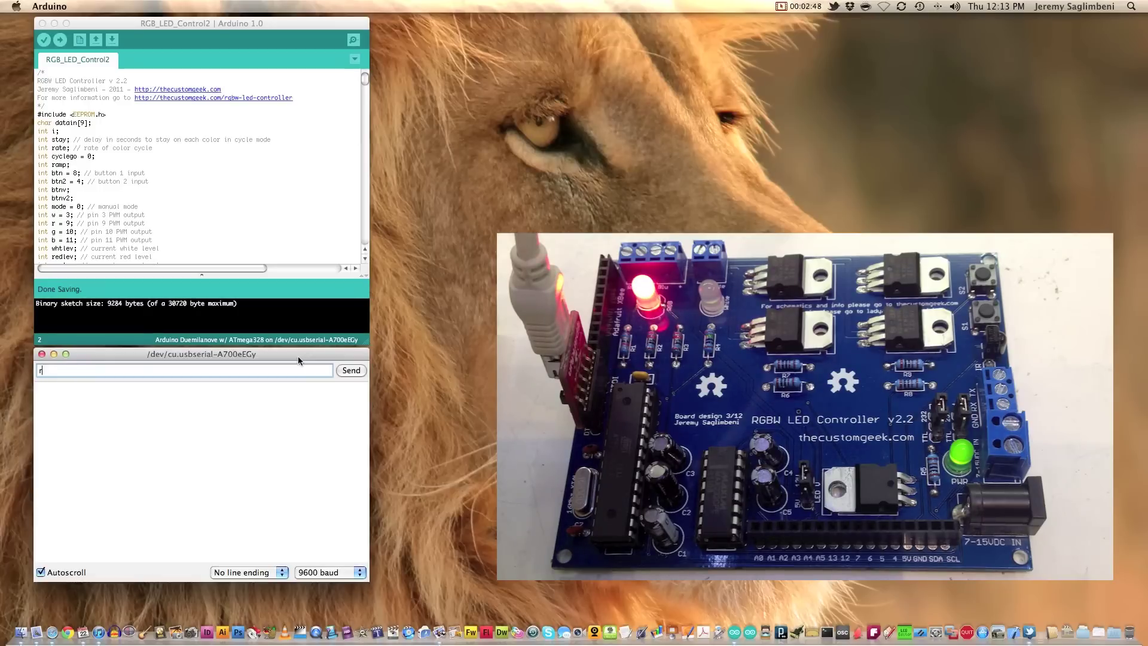
type("ed 0")
key("Return")
type("red 0")
key("Return")
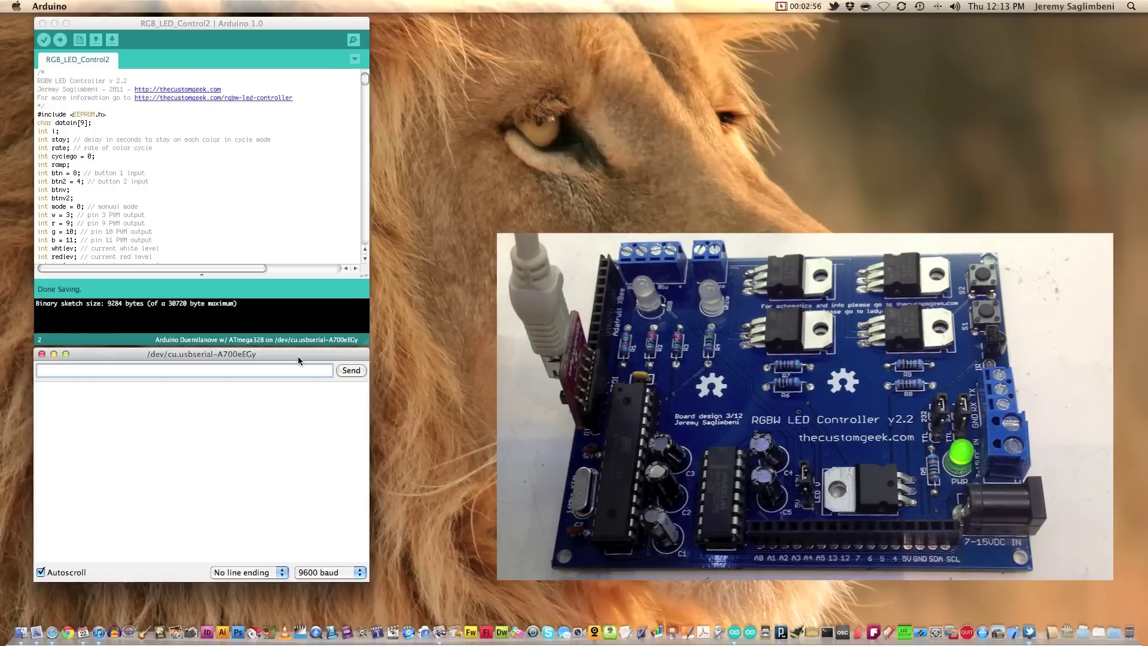
Set the fade speed with ramp 1 and bring the red channel up to 100.
type("ramp")
type(" 1")
key("Return")
type("red 100")
key("Return")
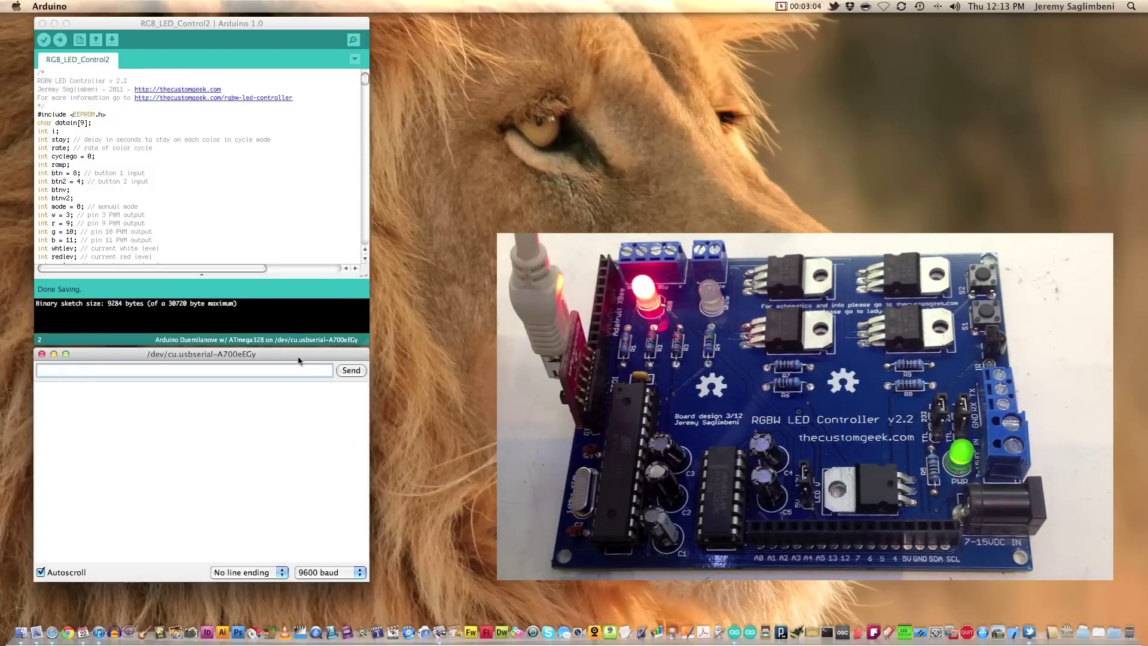
Turn the red channel down to 0 and set the fade speed with ramp 4.
type("red 0")
key("Return")
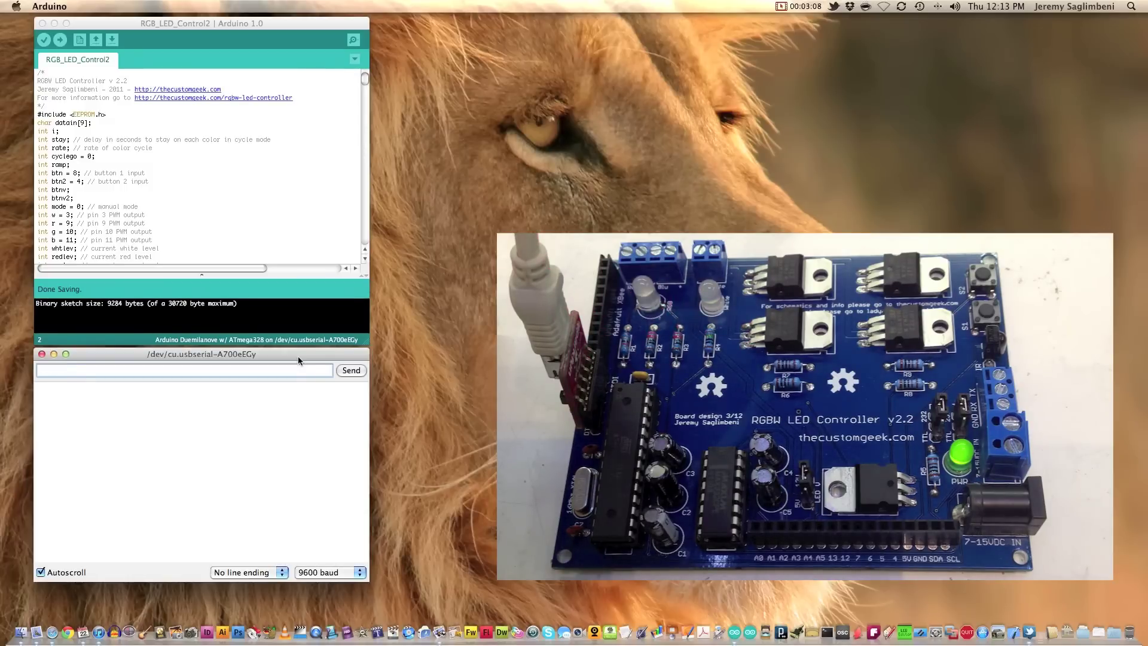
type("ramp 4")
key("Return")
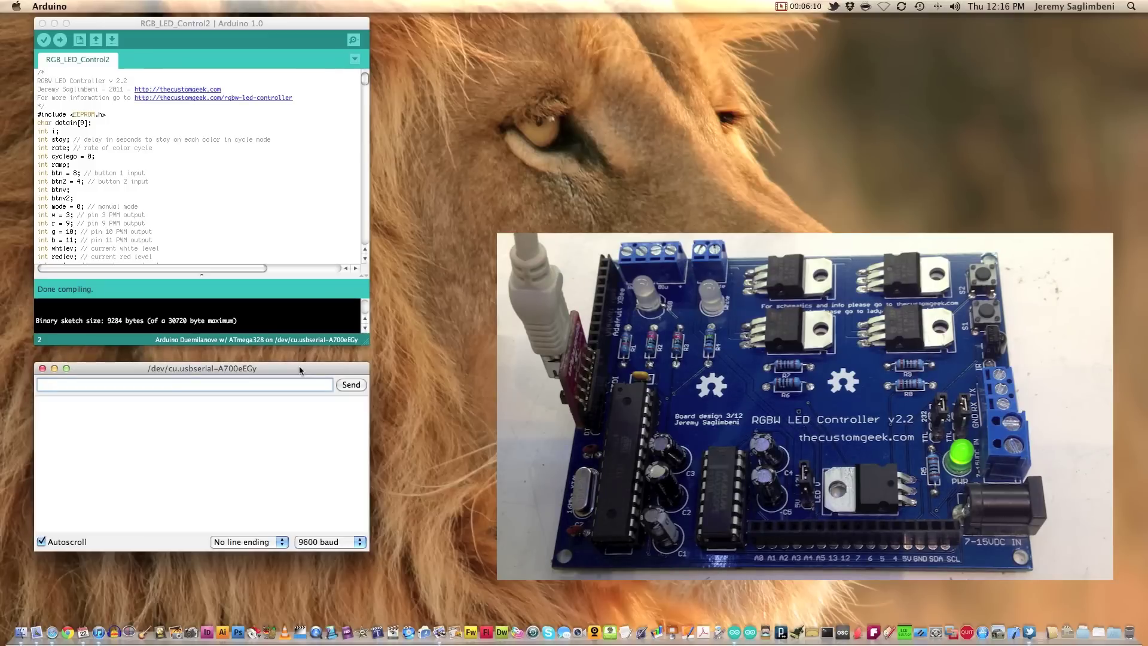
Start the automatic color cycle with the cycle command and set its speed with rate 0.
type("cycle")
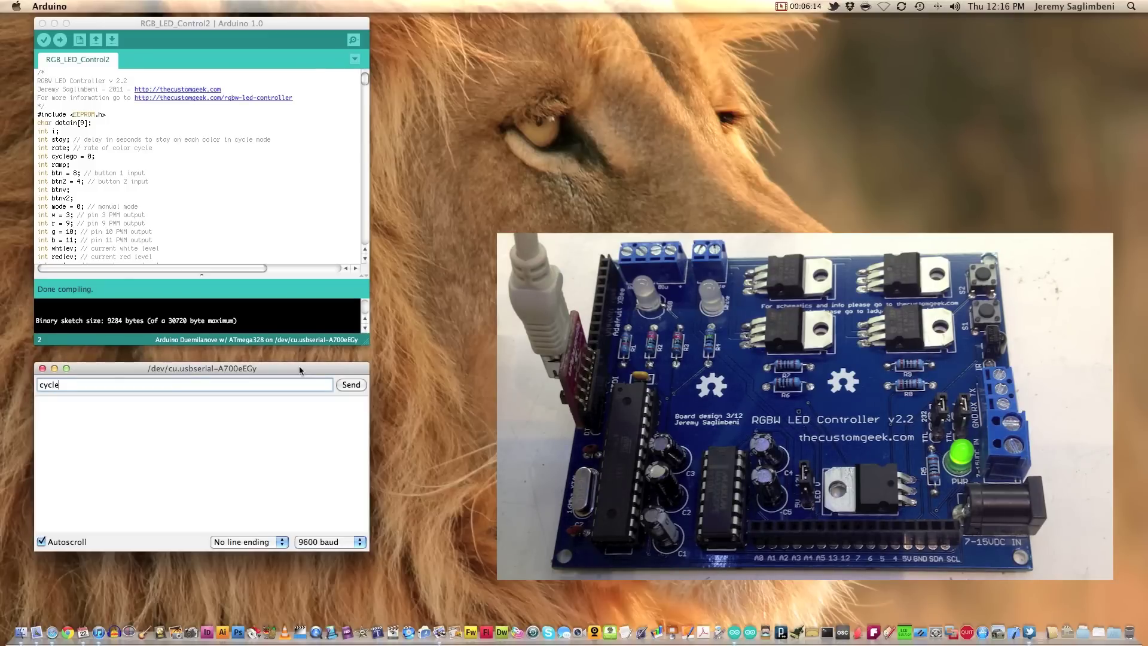
key("Return")
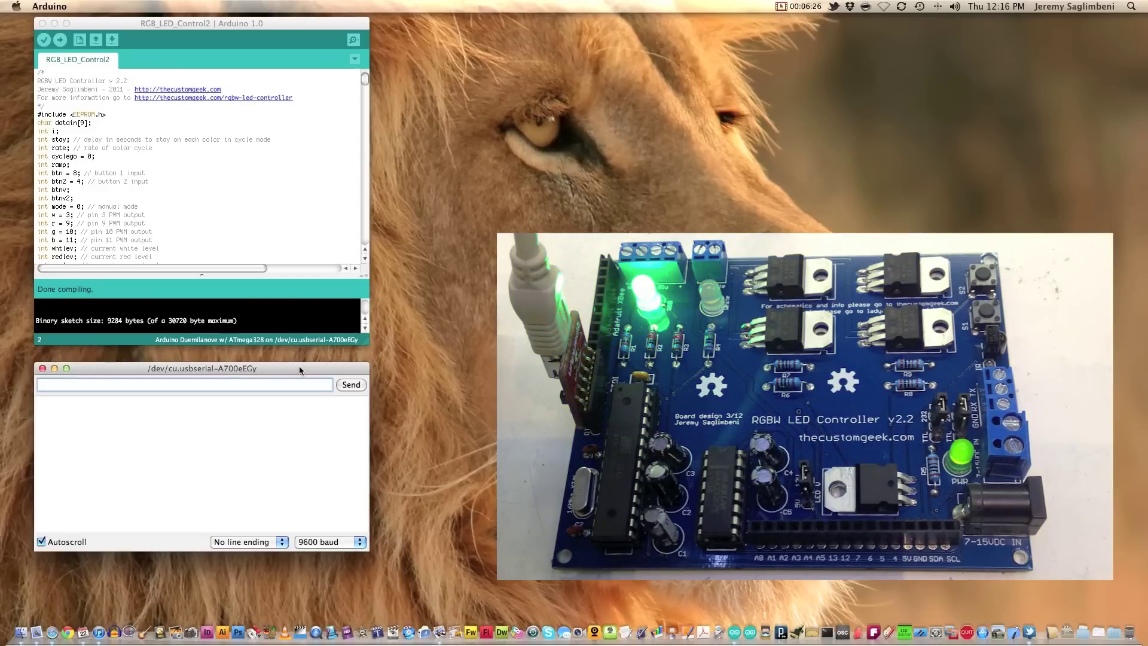
type("ate")
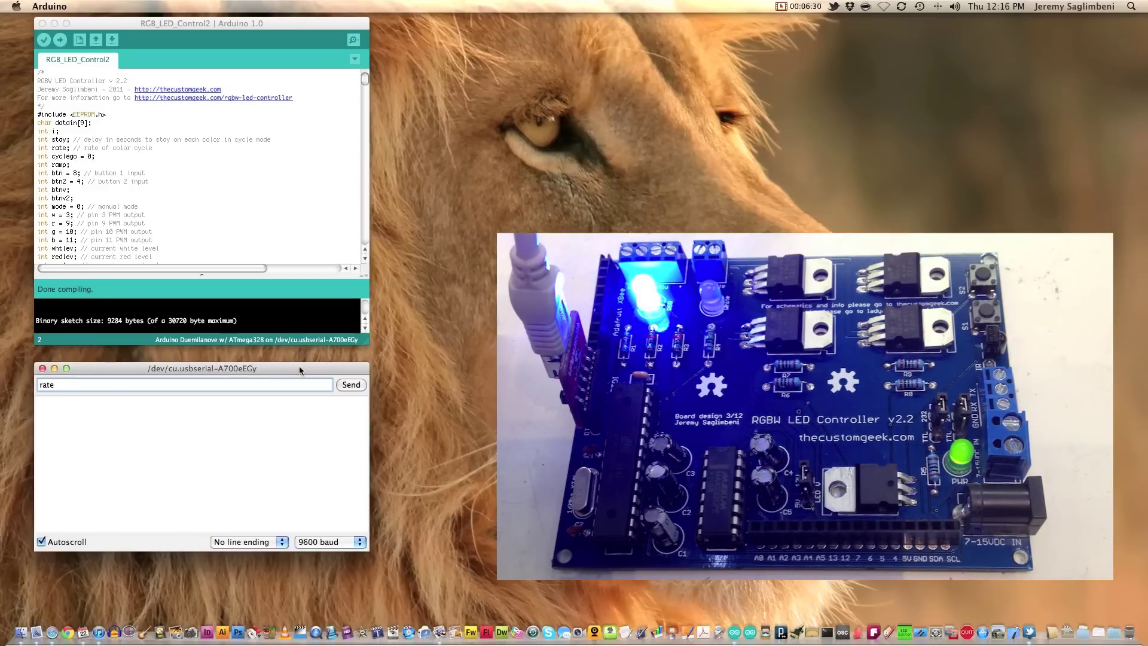
type(" 0")
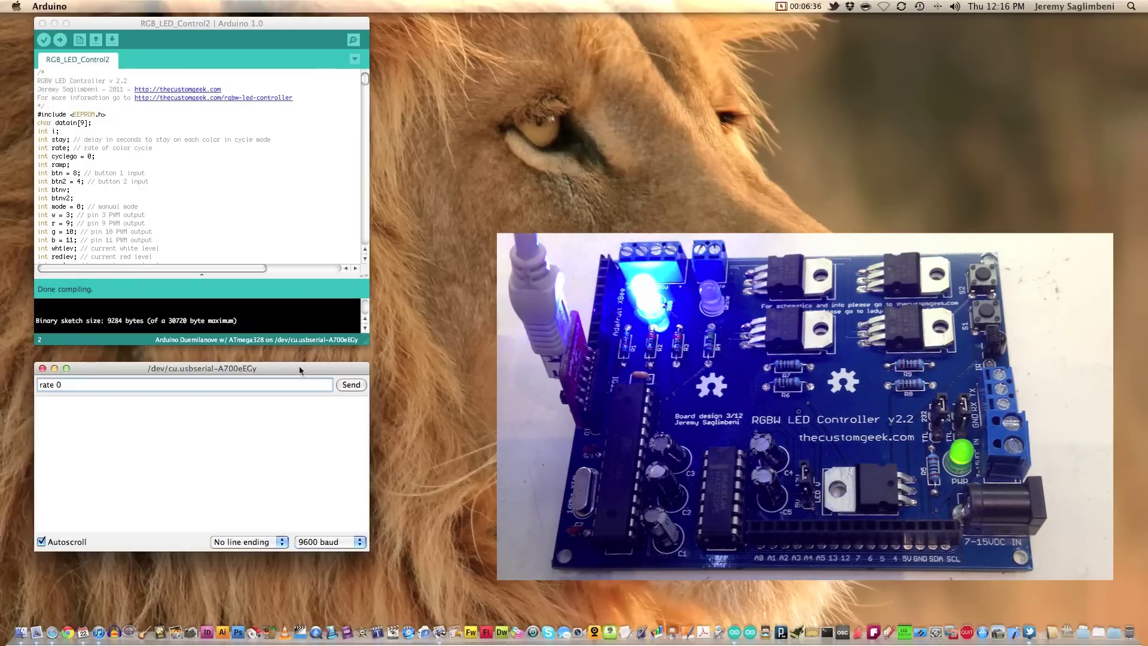
key("Return")
Set the delay on each color of the cycle by sending stay 2.
type("stay")
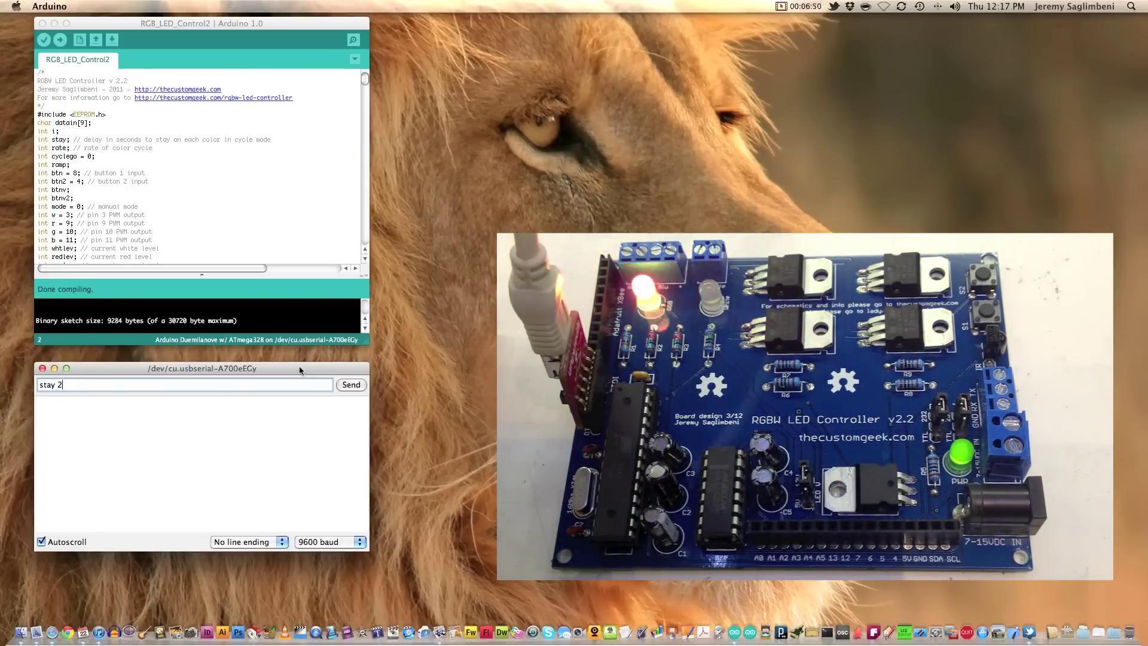
type(" 2")
key("Return")
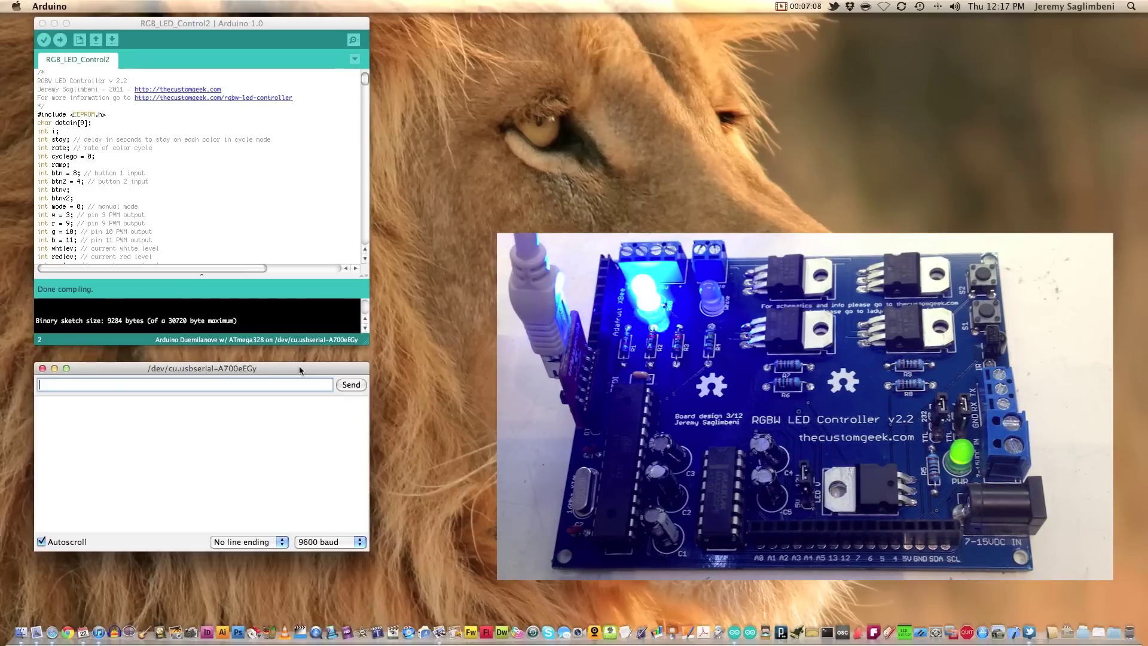
Change the cycle speed with rate 4 and end the color cycle with the stop command.
type("rate")
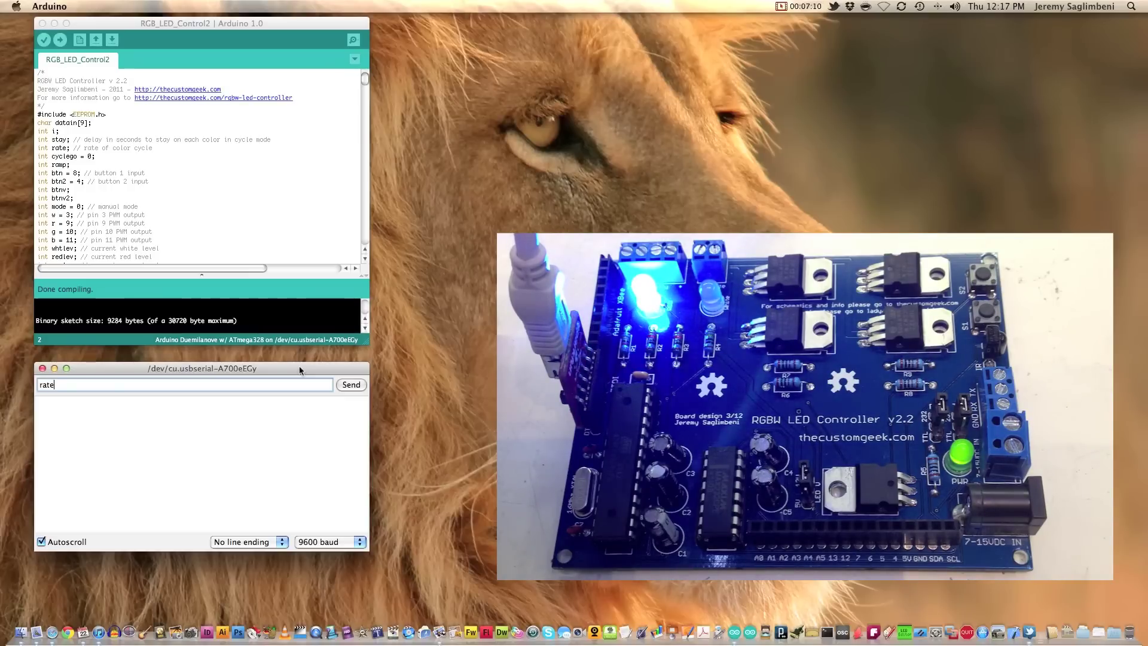
type(" 4")
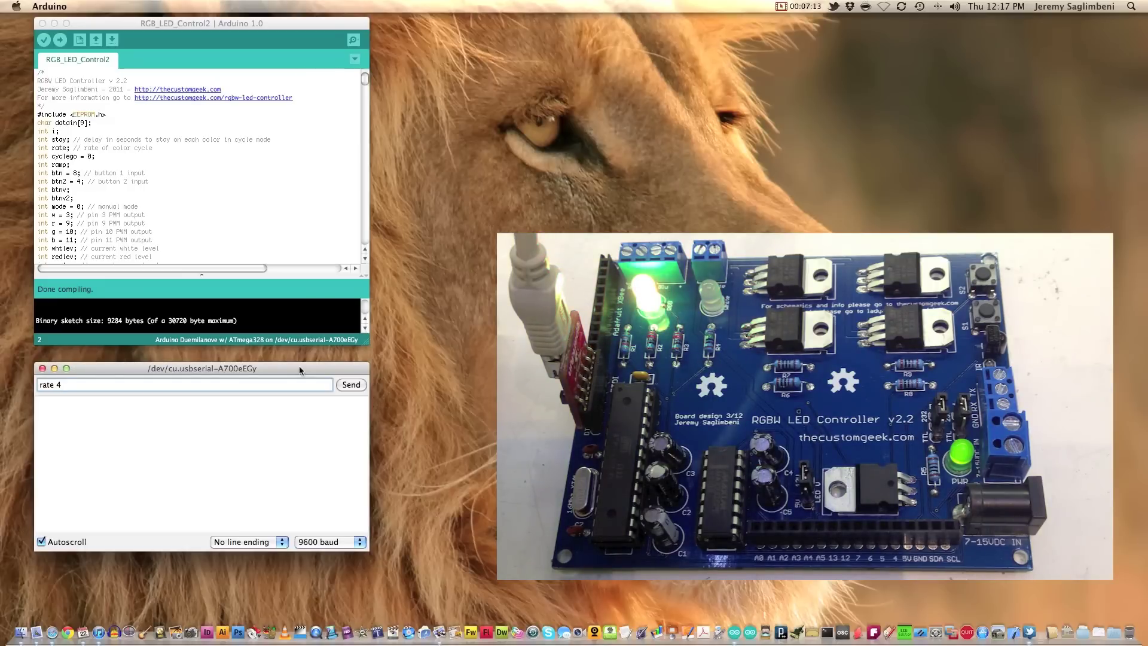
key("Return")
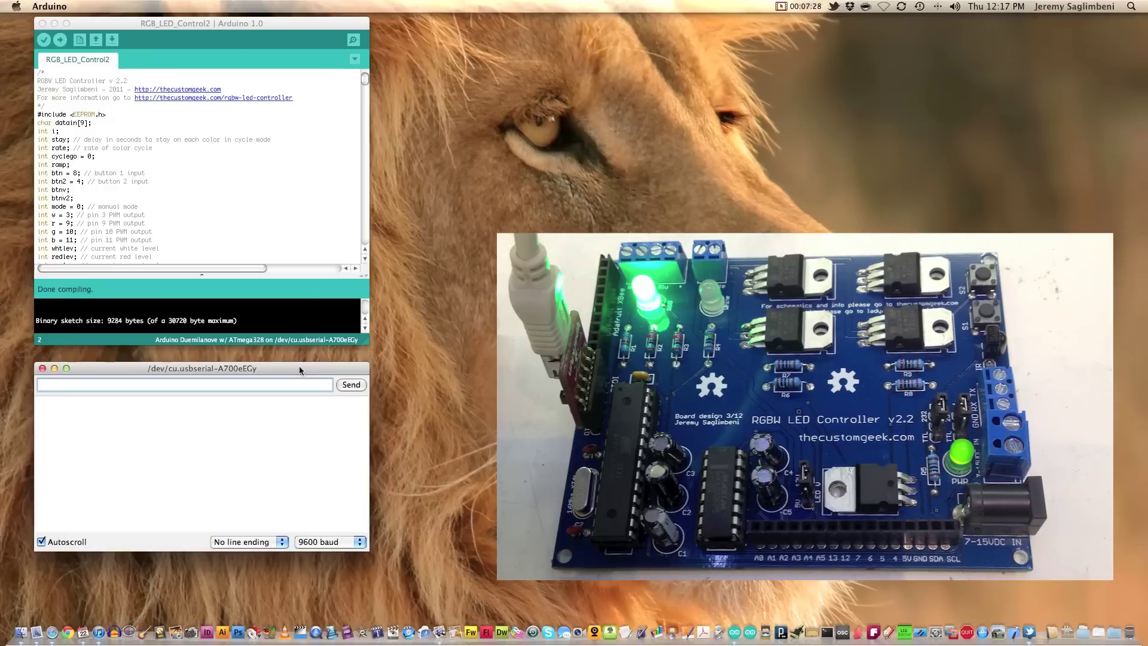
type("stop")
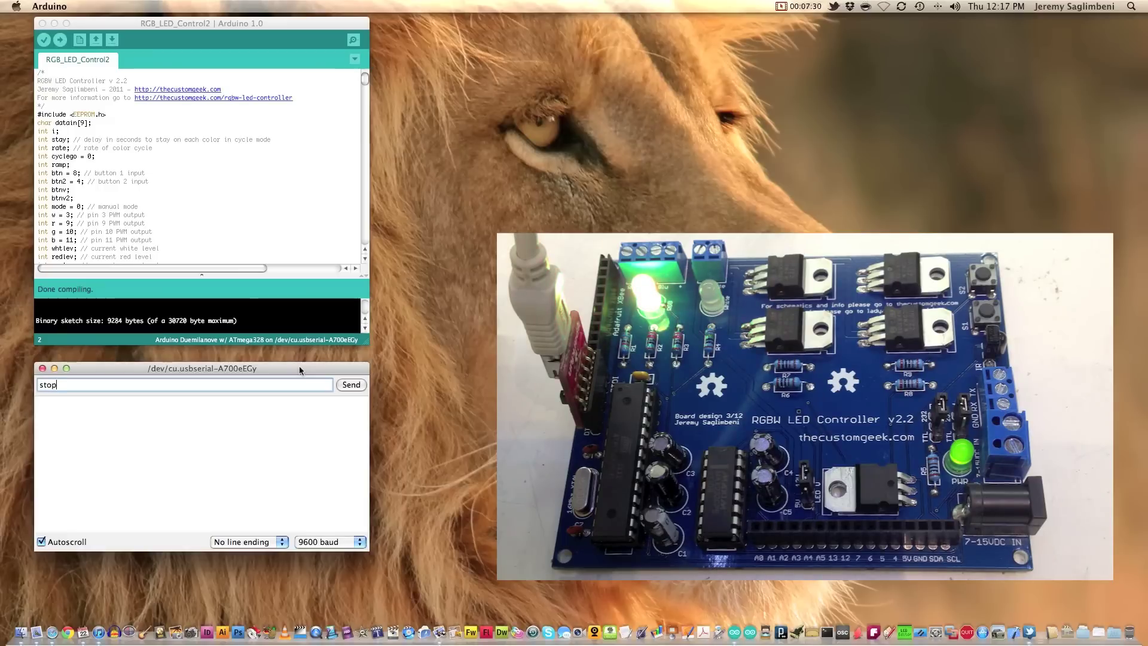
key("Return")
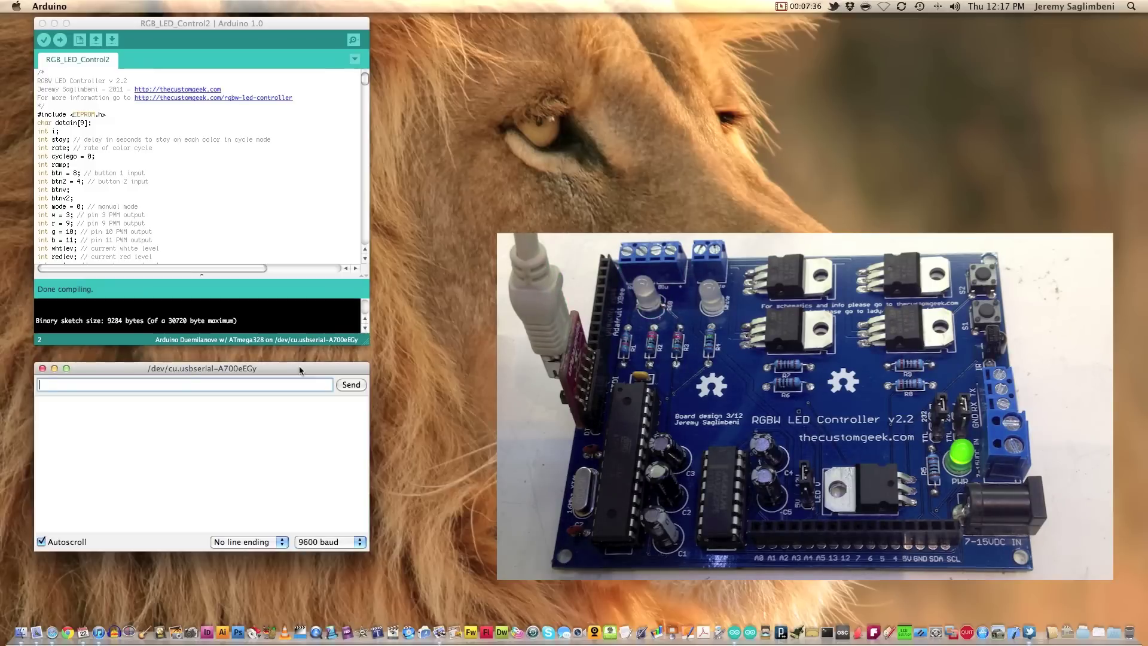
Test the white channel manually by sending white 67 and white 0.
type("white 67")
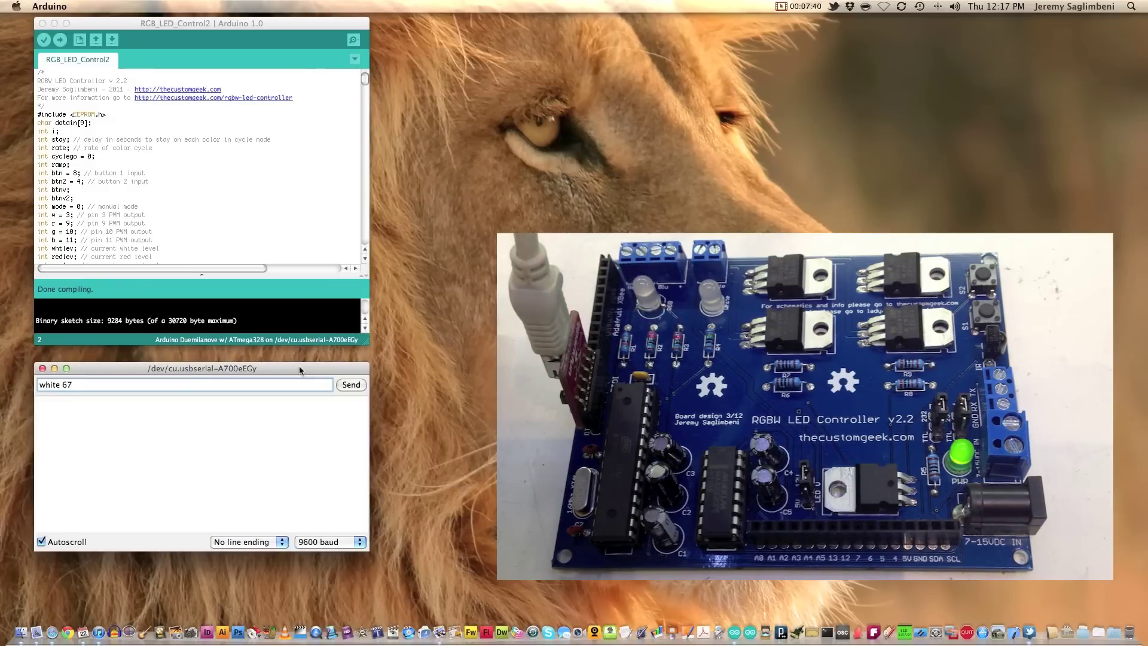
key("Return")
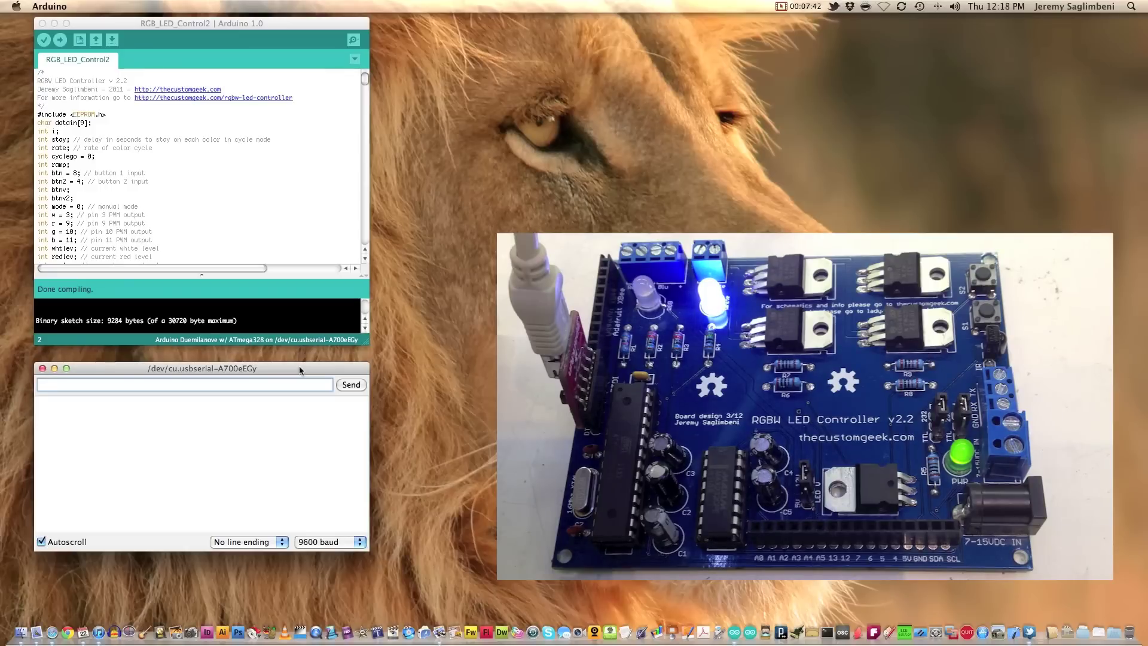
type("white 0")
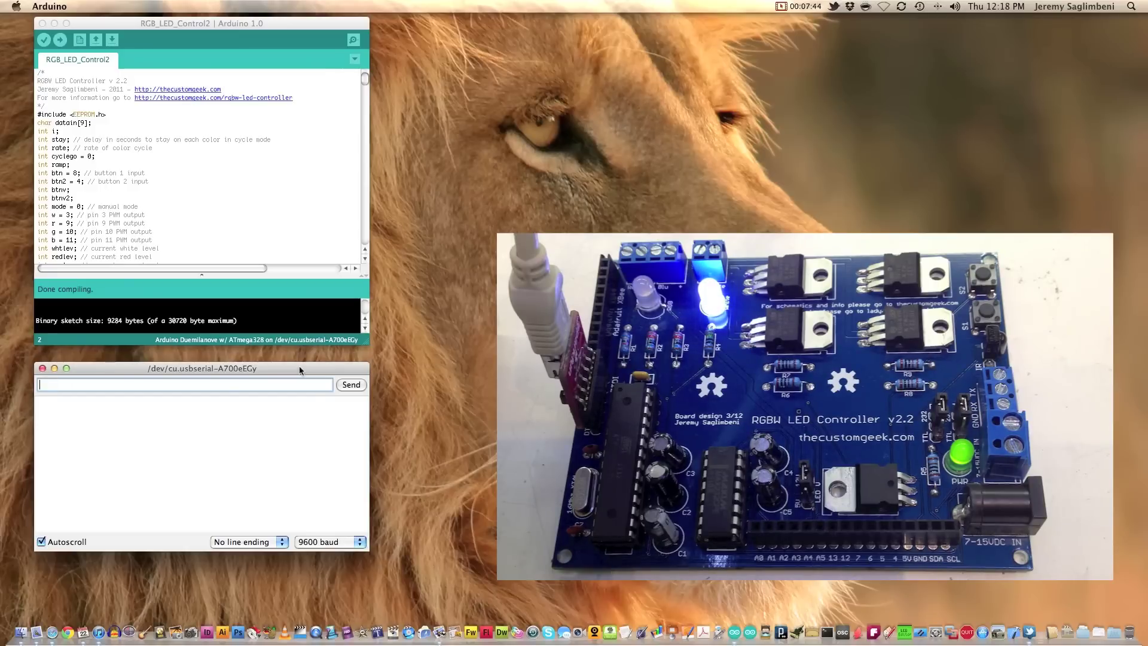